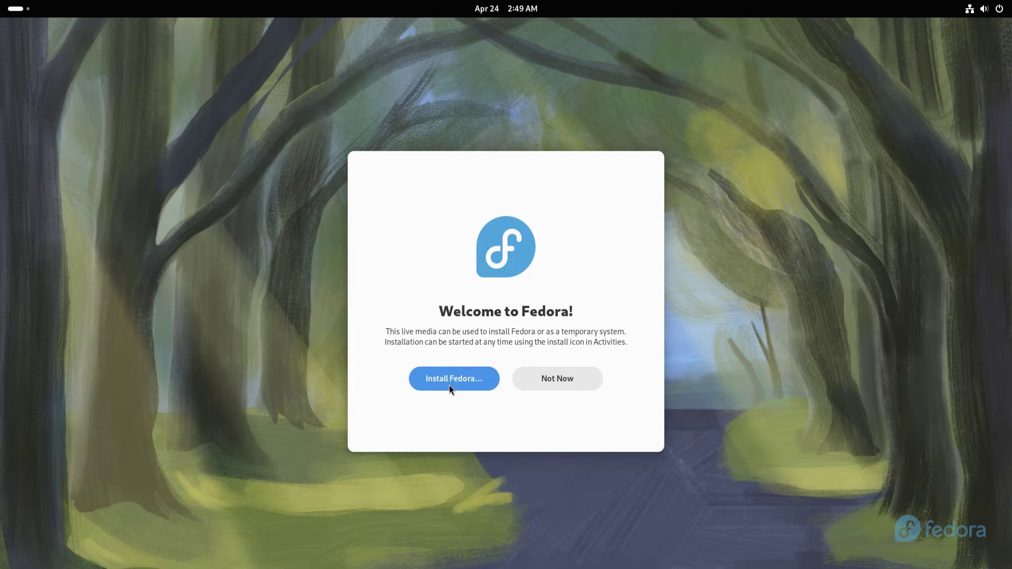
# - Start the installer, keep English (United States), and go to Installation Destination
pyautogui.click(449, 385)
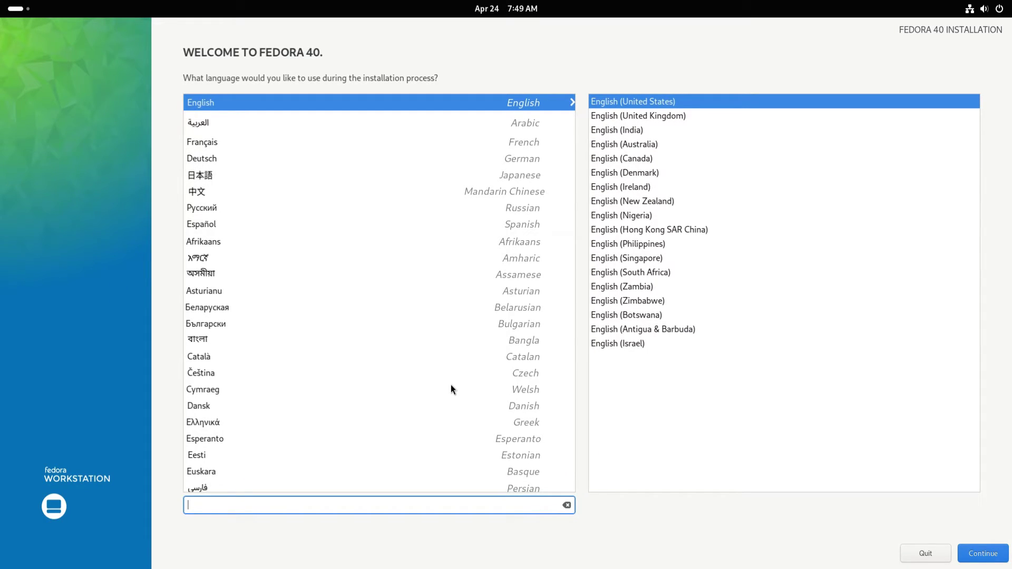
pyautogui.click(982, 554)
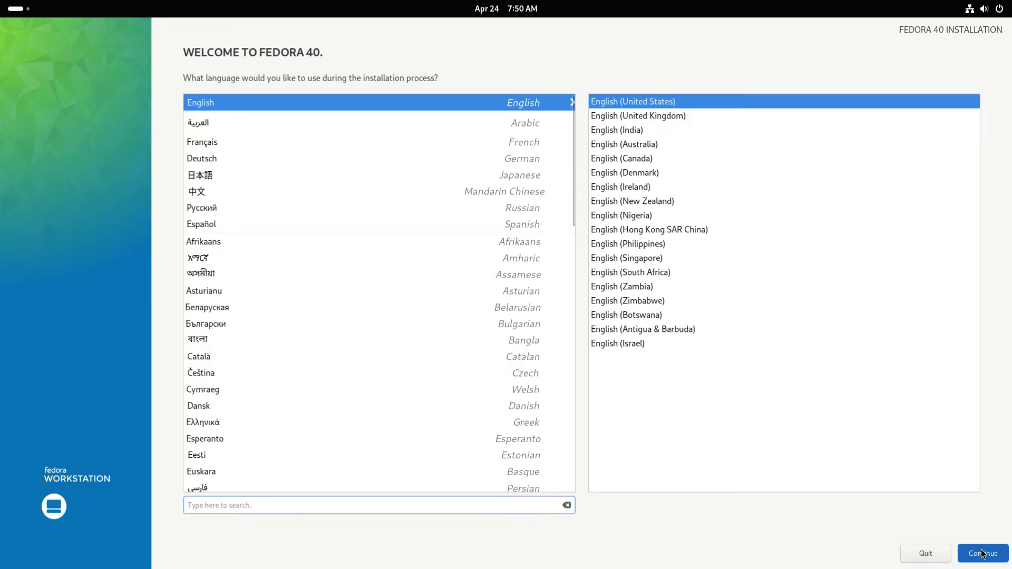
pyautogui.click(641, 270)
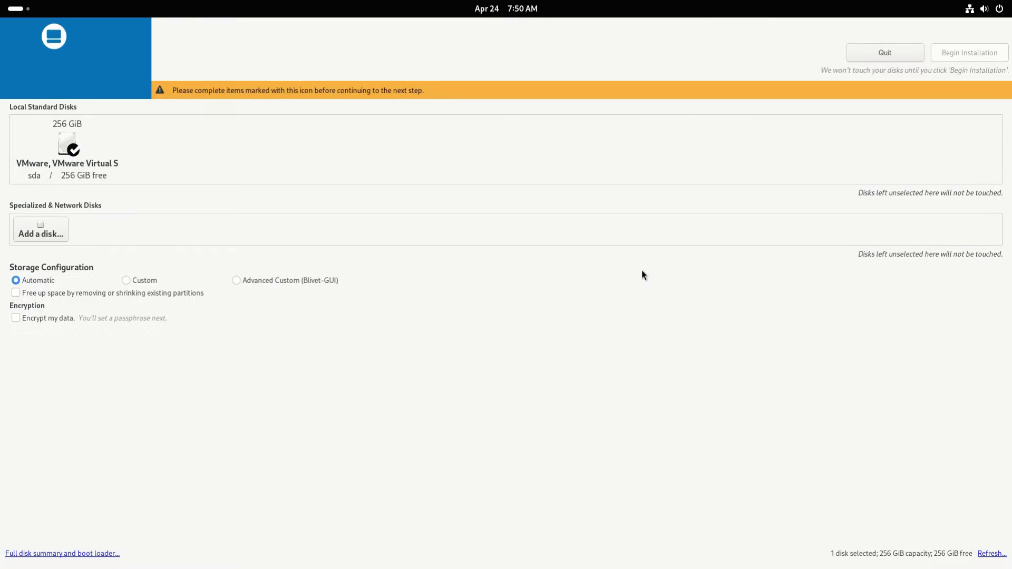
# - Select the 256 GiB disk with Custom storage configuration and proceed to manual partitioning
pyautogui.click(63, 155)
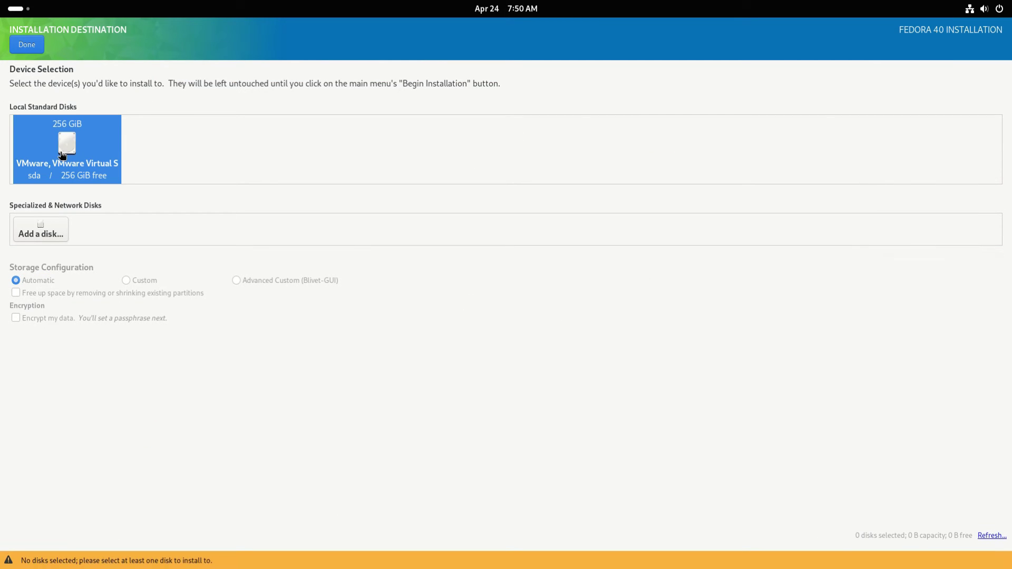
pyautogui.click(63, 155)
pyautogui.click(66, 158)
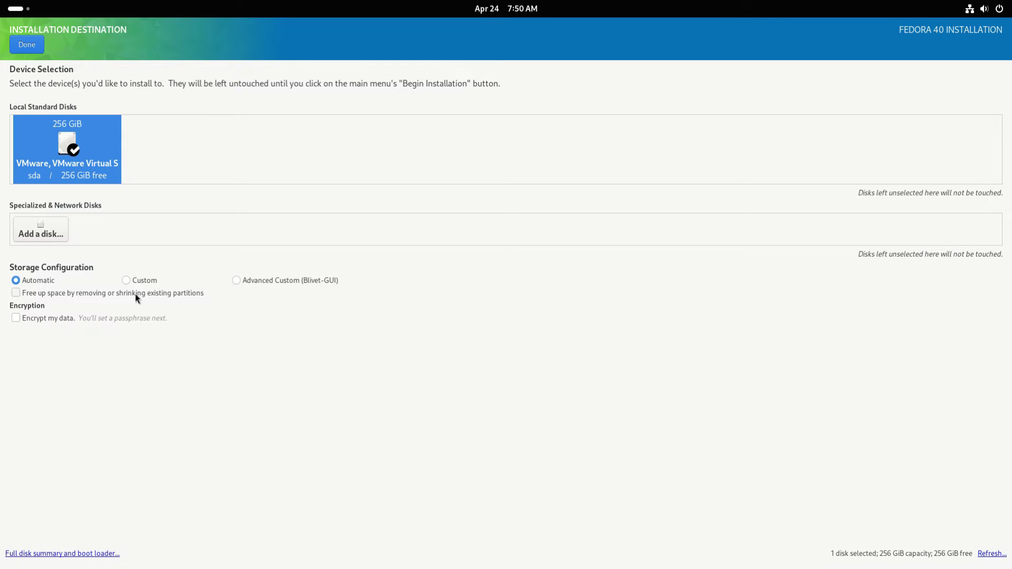
pyautogui.click(126, 280)
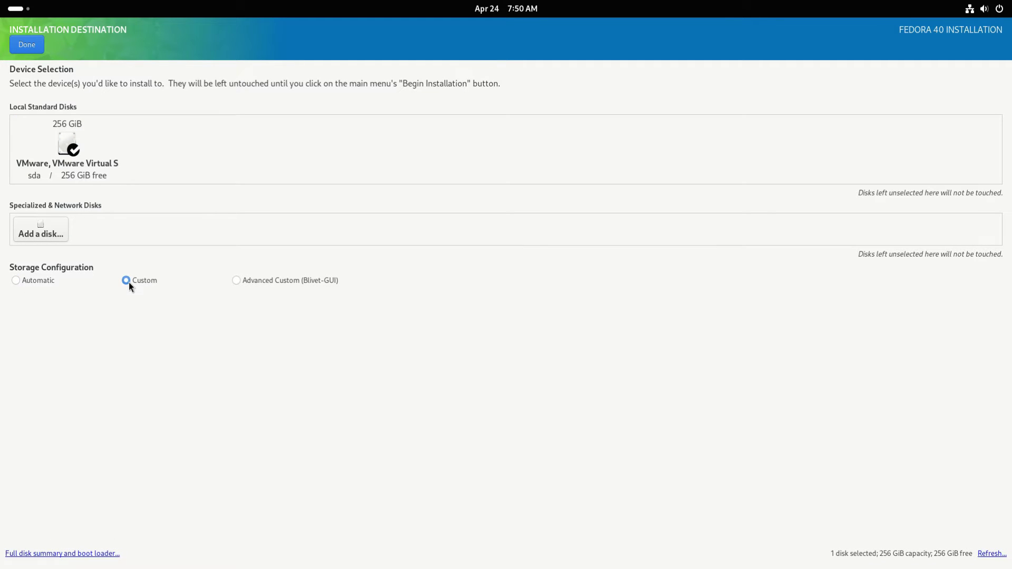
pyautogui.click(31, 48)
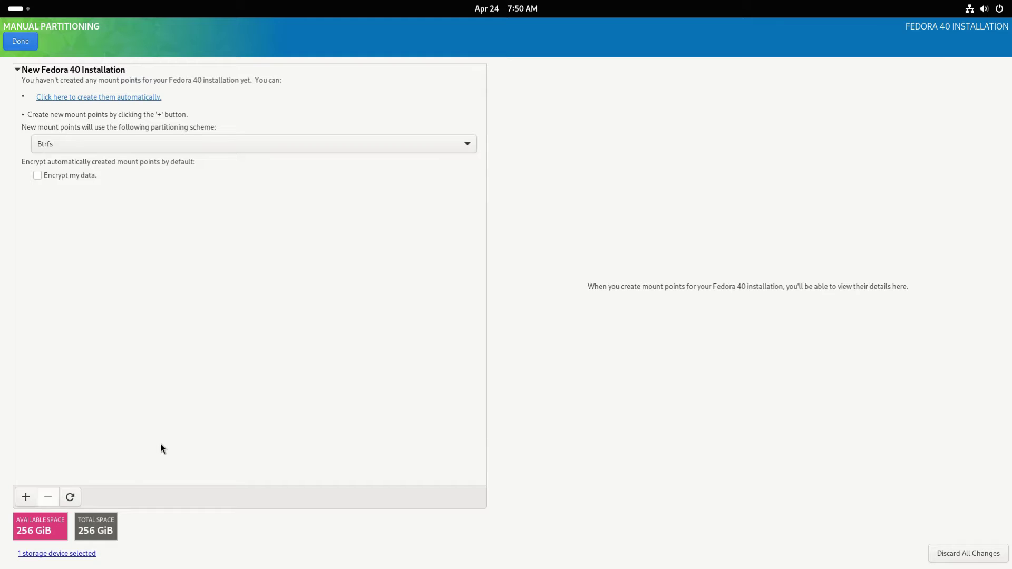
# - Add a /boot/efi mount point with 1024 MiB capacity
pyautogui.click(27, 498)
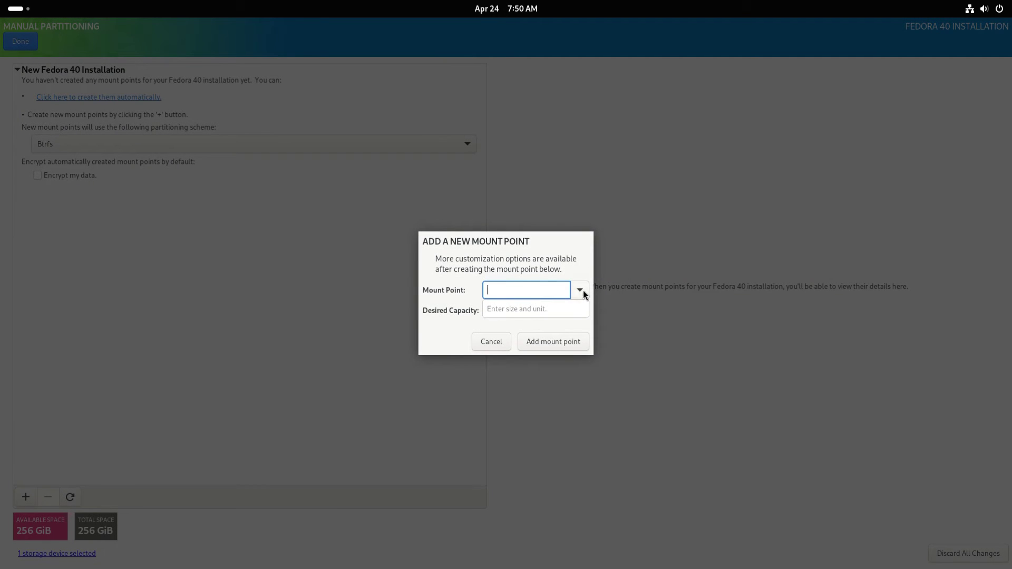
pyautogui.click(583, 290)
pyautogui.click(536, 340)
pyautogui.click(524, 312)
pyautogui.write('1024')
pyautogui.click(576, 348)
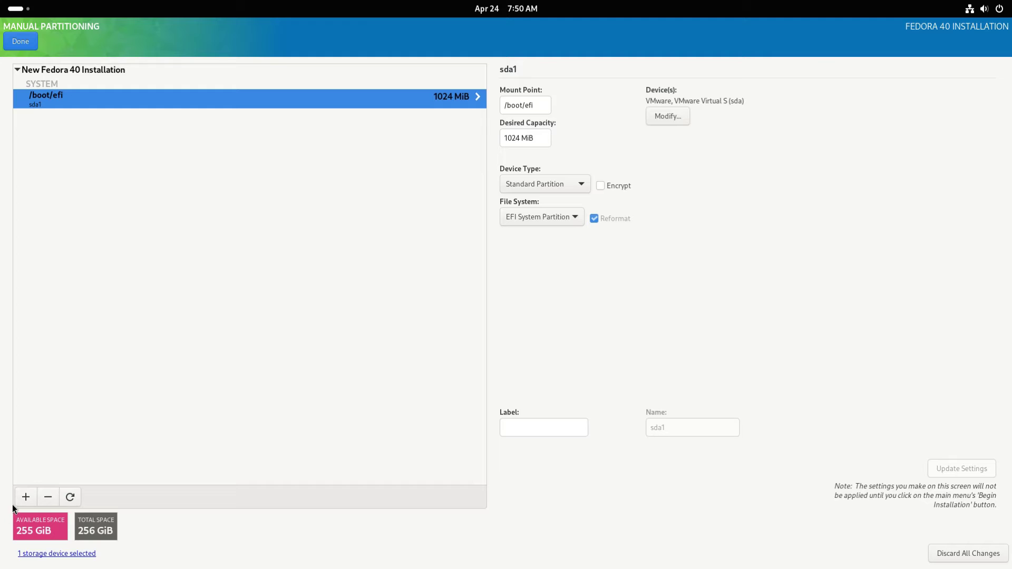
# - Add an 8192 MiB swap partition and begin labelling it swap
pyautogui.click(26, 496)
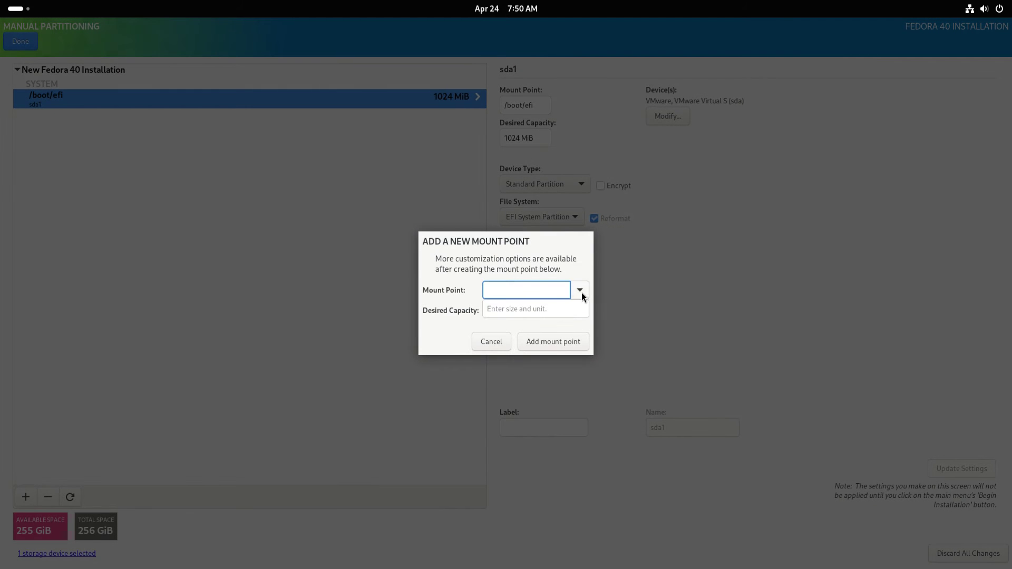
pyautogui.click(579, 290)
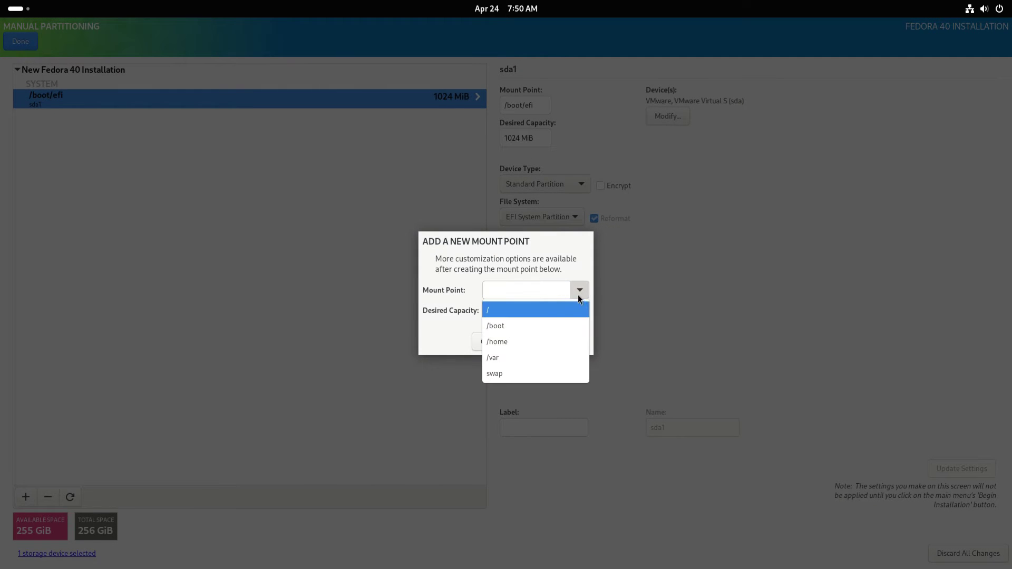
pyautogui.click(510, 373)
pyautogui.click(506, 311)
pyautogui.write('8192')
pyautogui.click(567, 347)
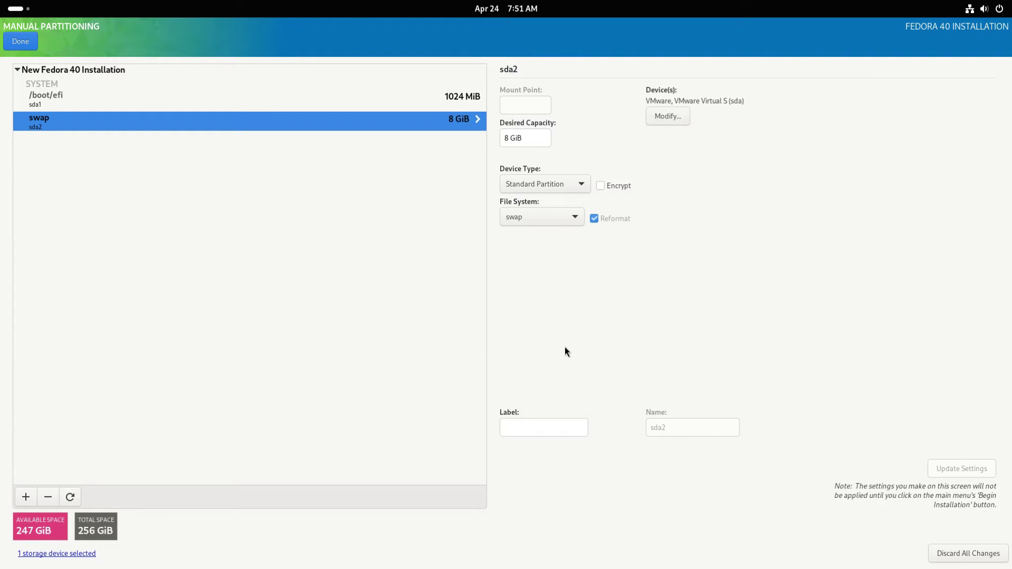
pyautogui.click(526, 428)
pyautogui.write('swap')
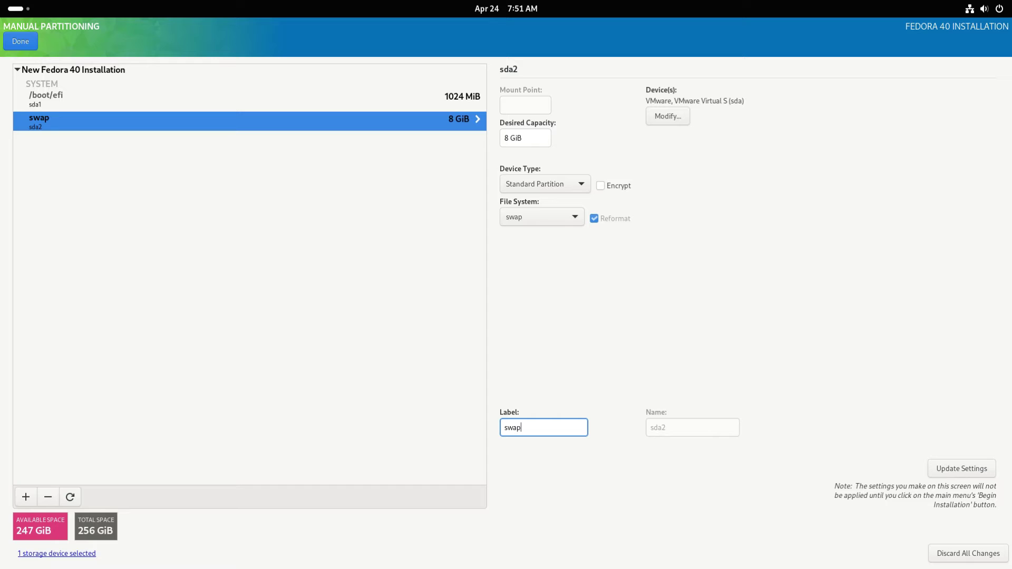
# - Add a /var mount point with its desired capacity
pyautogui.click(24, 499)
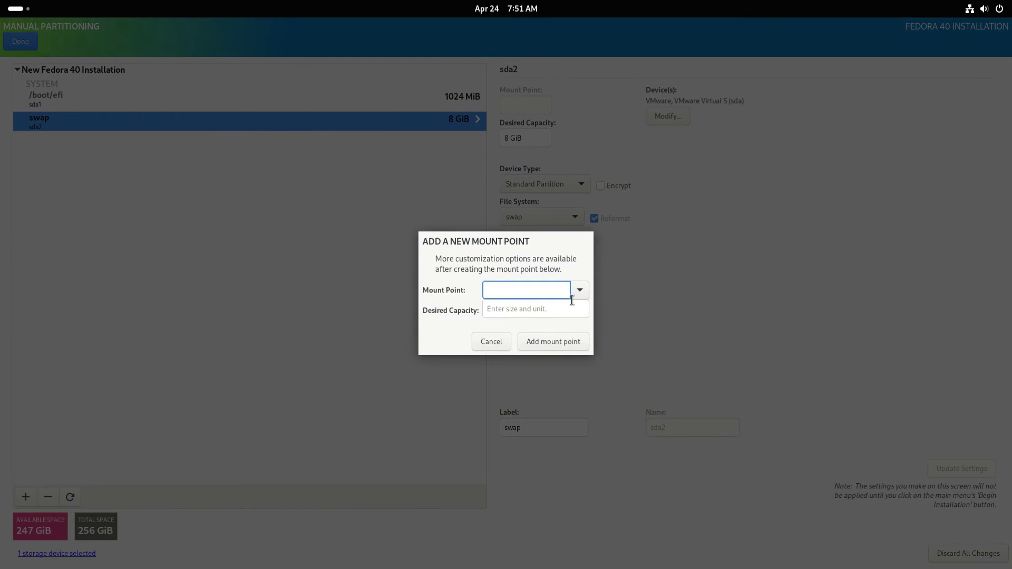
pyautogui.click(586, 298)
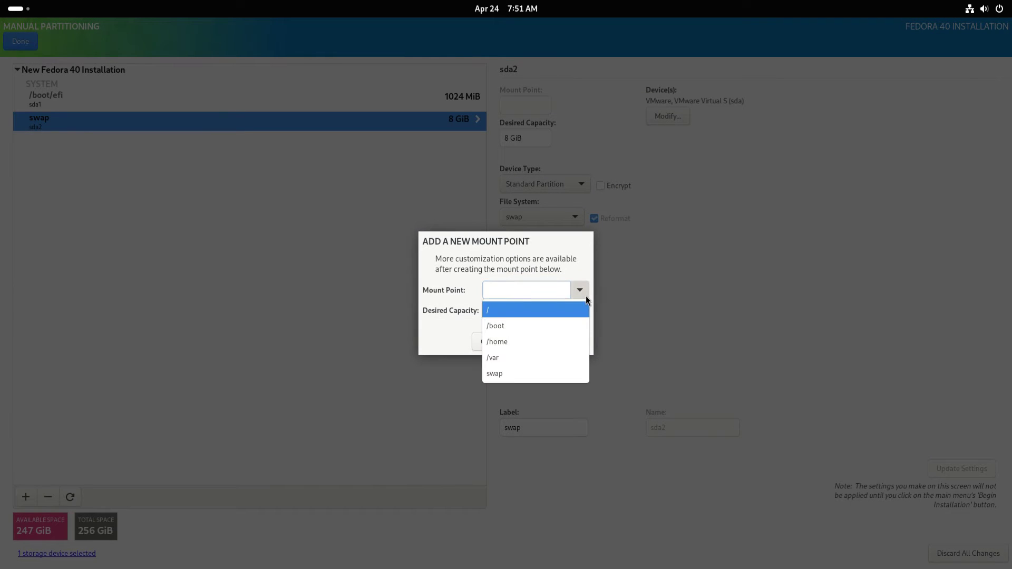
pyautogui.click(520, 360)
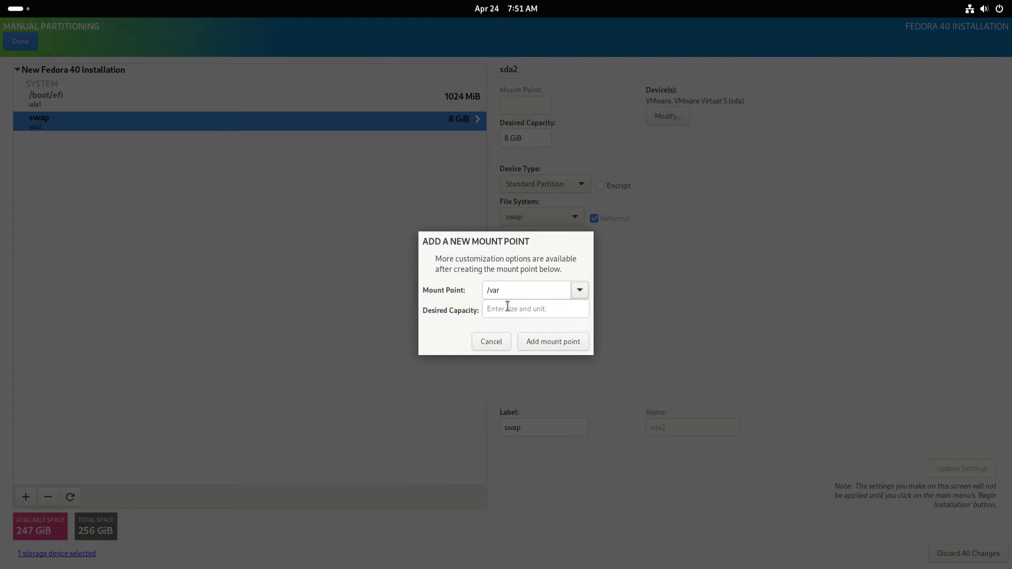
pyautogui.click(506, 307)
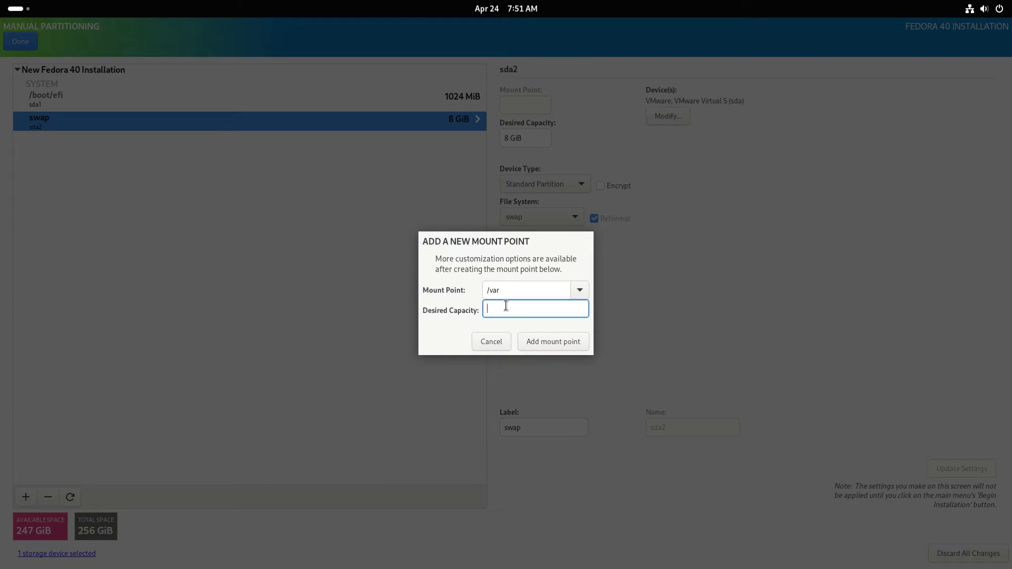
pyautogui.write('30000')
pyautogui.click(540, 349)
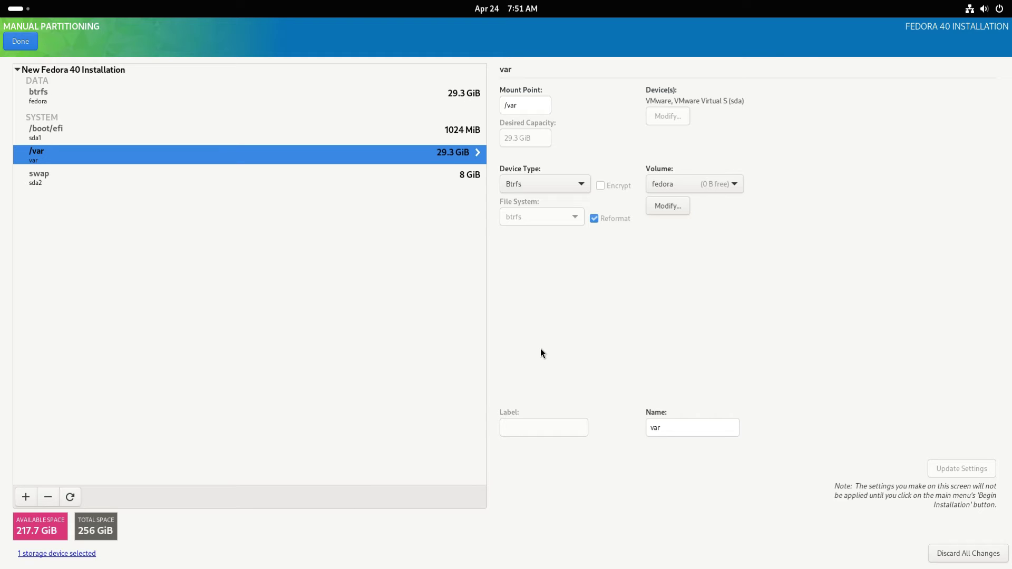
# - Add a /home mount point with 100000 desired capacity
pyautogui.click(27, 496)
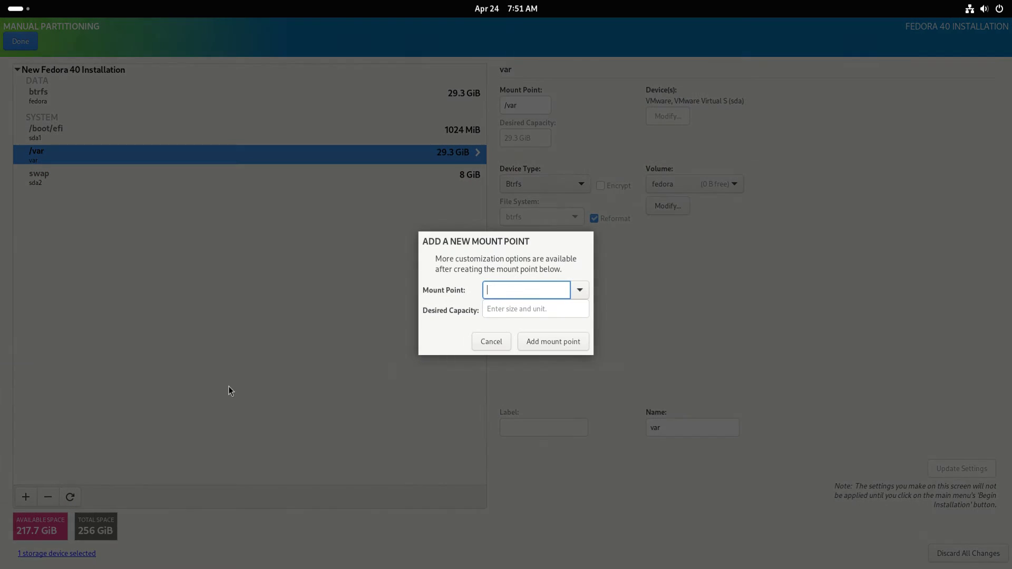
pyautogui.click(581, 291)
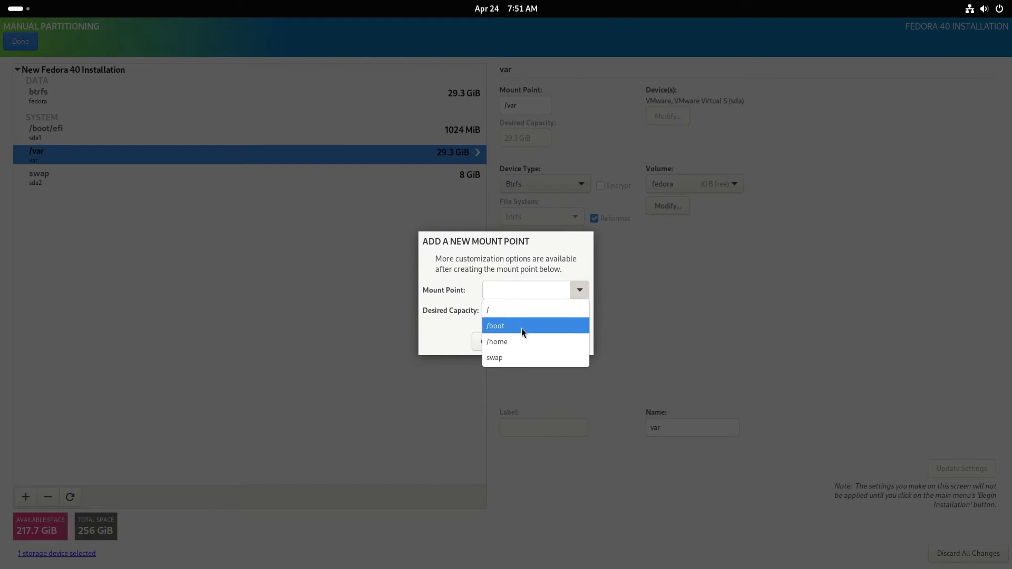
pyautogui.click(499, 340)
pyautogui.click(503, 310)
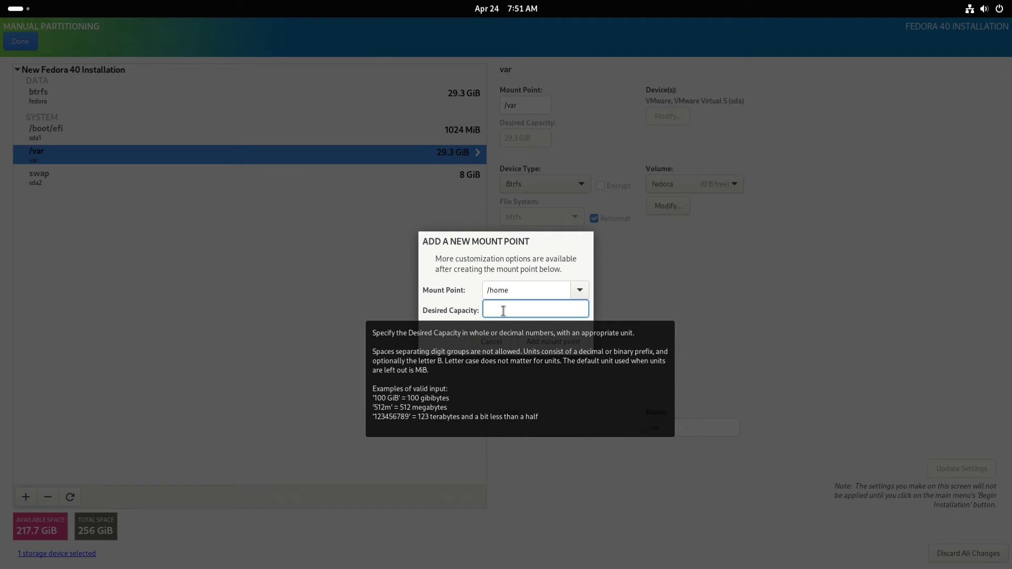
pyautogui.write('100000')
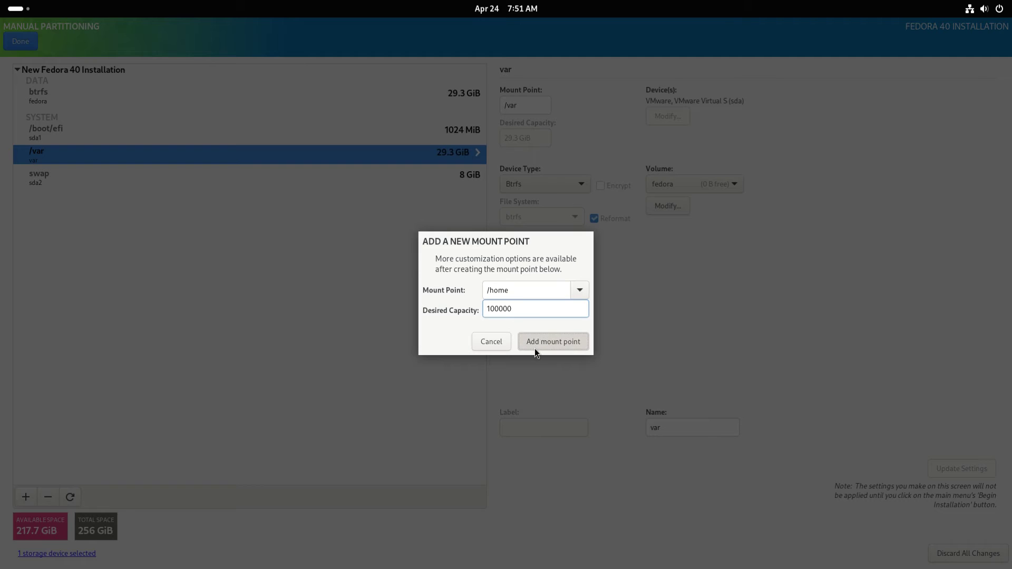
pyautogui.click(535, 349)
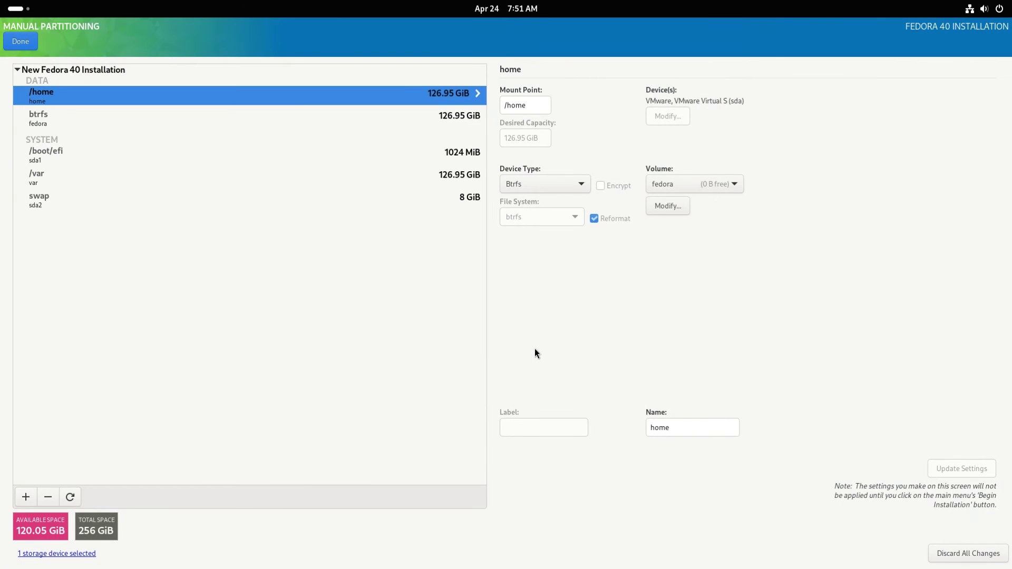
# - Add the root / mount point using the remaining space
pyautogui.click(26, 497)
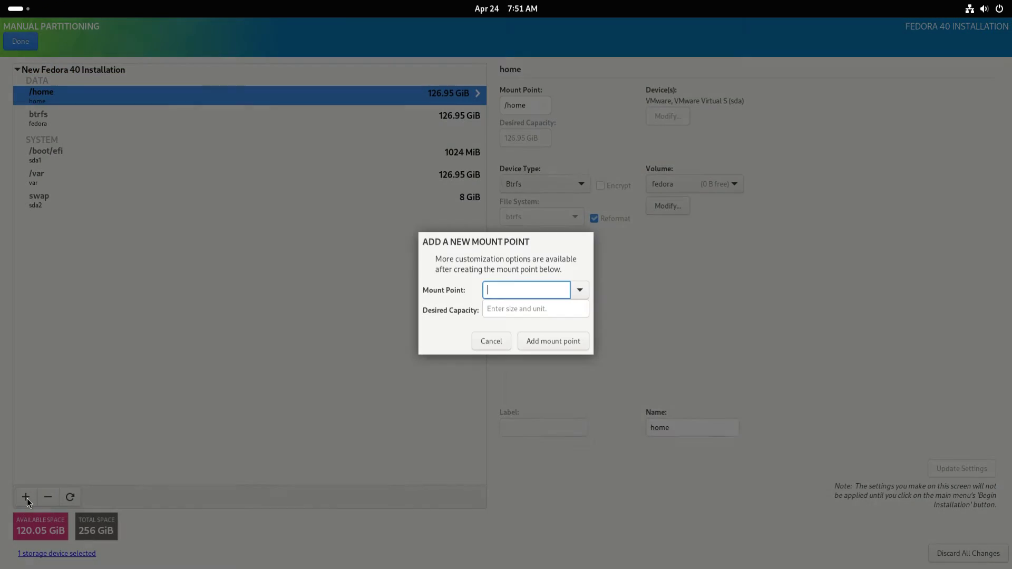
pyautogui.click(579, 290)
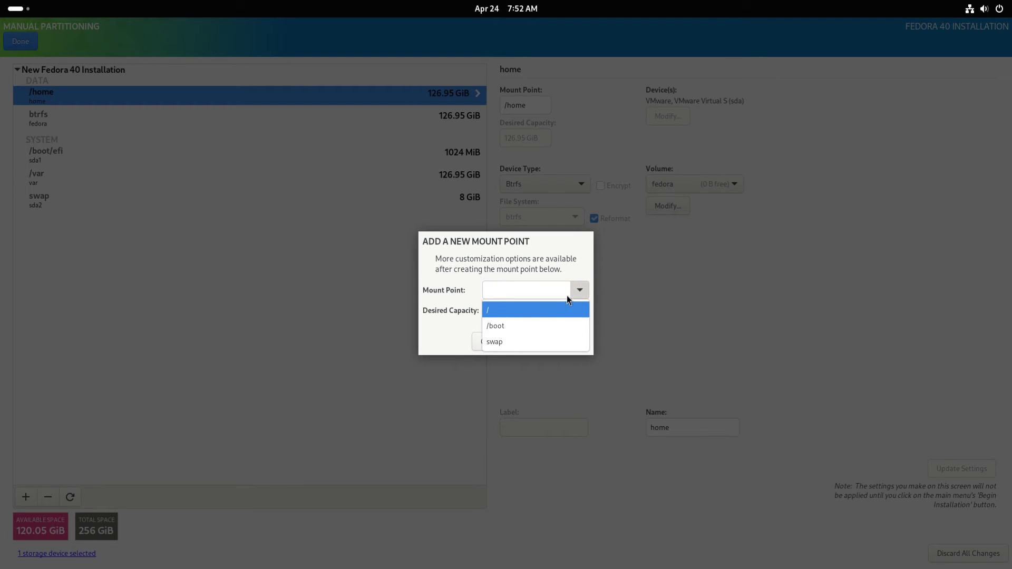
pyautogui.click(530, 311)
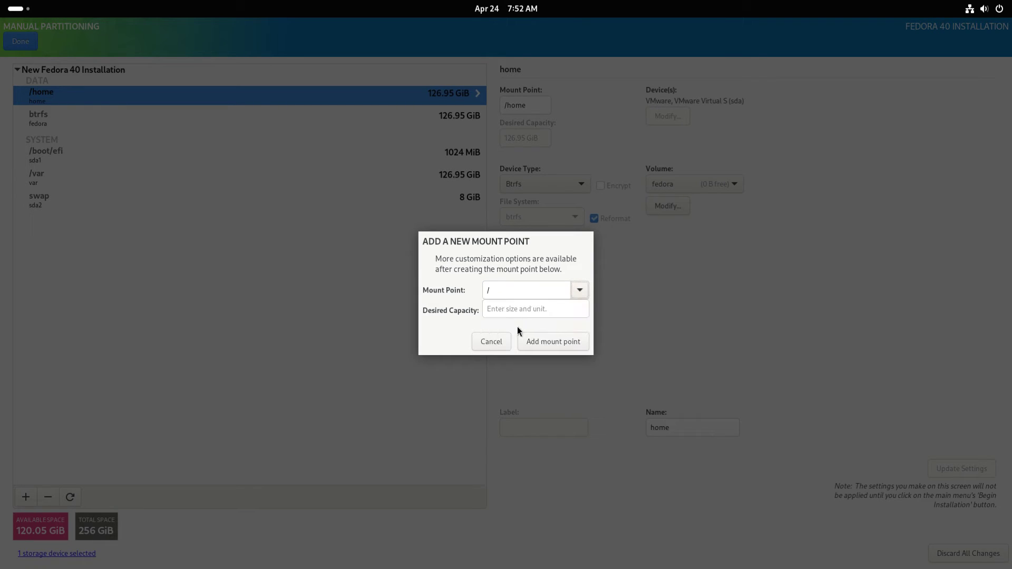
pyautogui.click(548, 341)
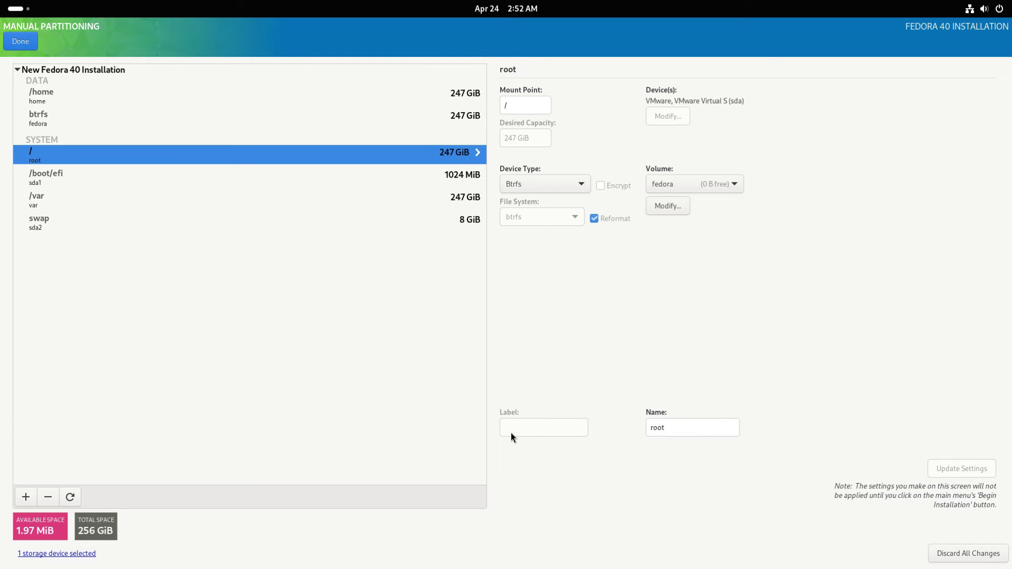
# - Finish partitioning and accept the planned changes
pyautogui.click(25, 33)
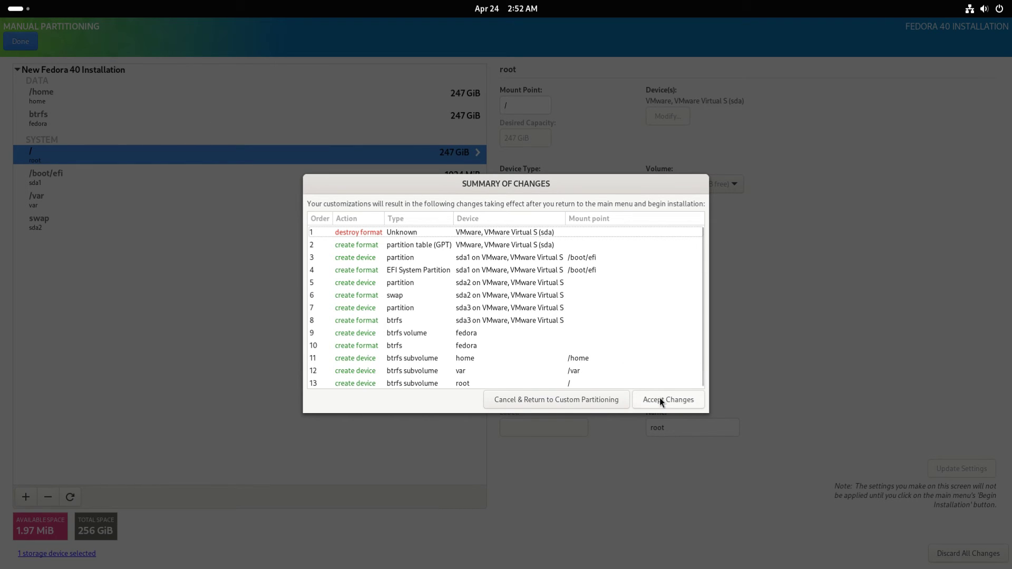
pyautogui.click(659, 398)
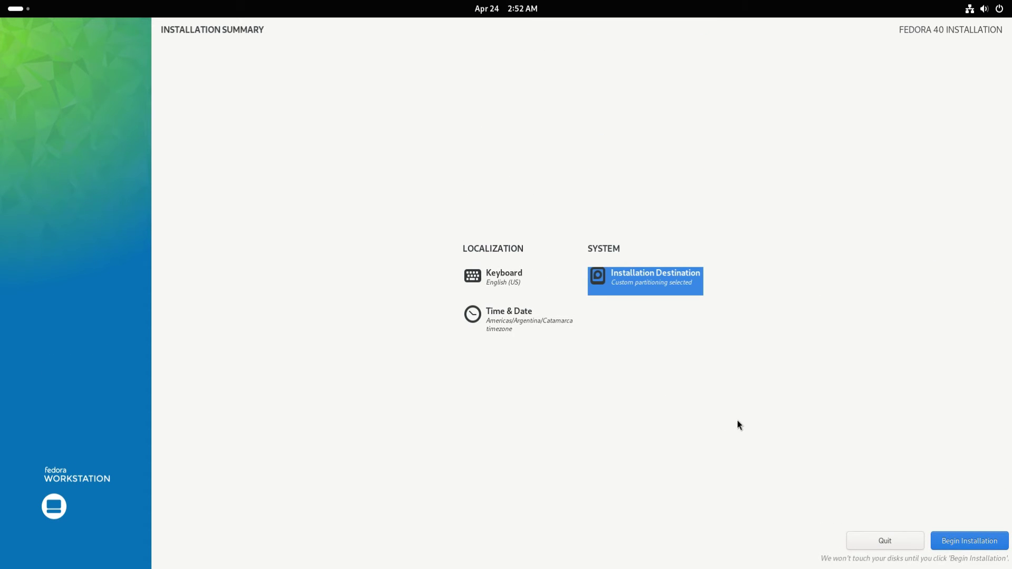
# - Begin the installation and let it run to completion
pyautogui.click(984, 542)
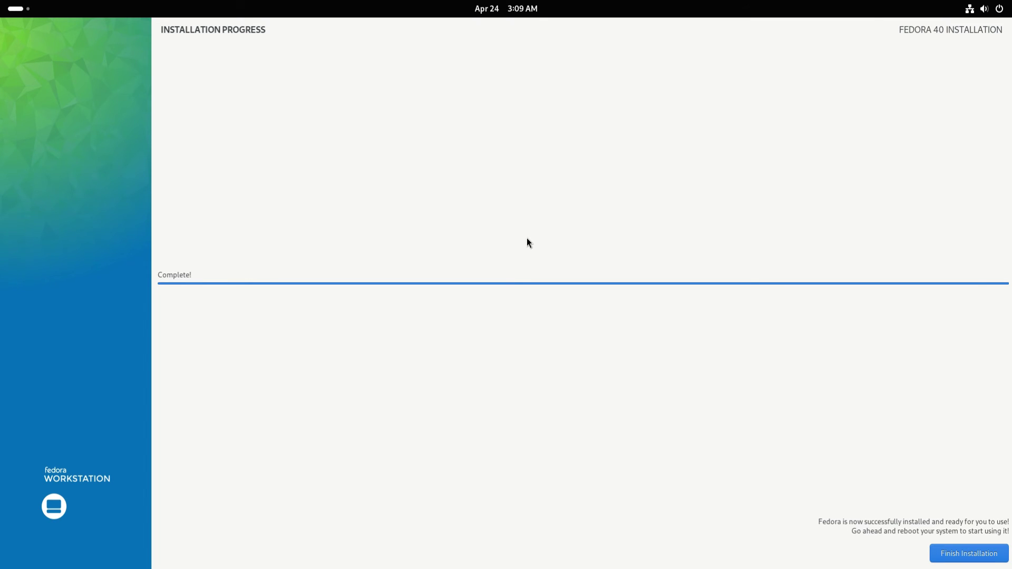
# - Finish the installer and restart the system from the GNOME power menu
pyautogui.click(947, 559)
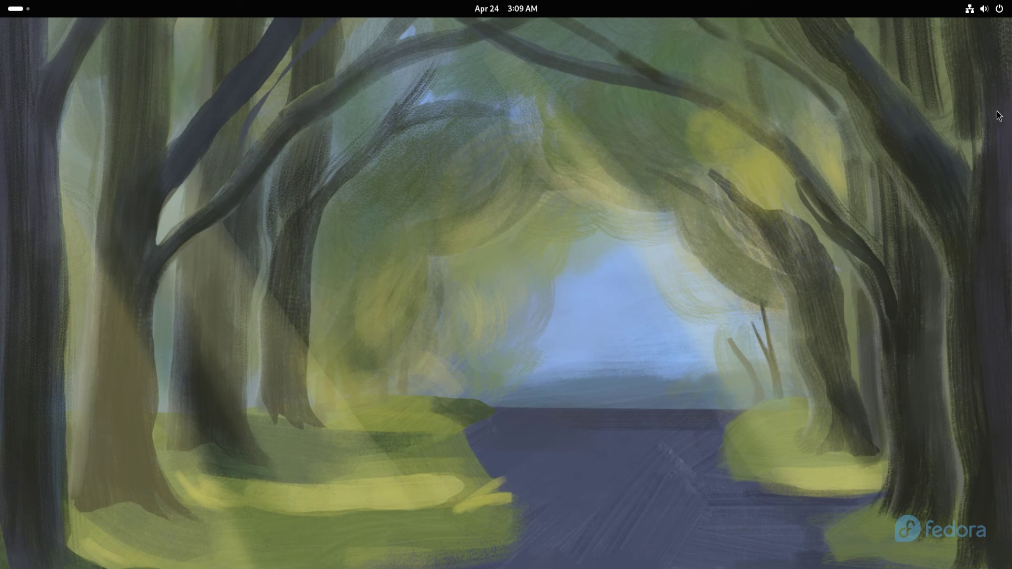
pyautogui.click(1000, 10)
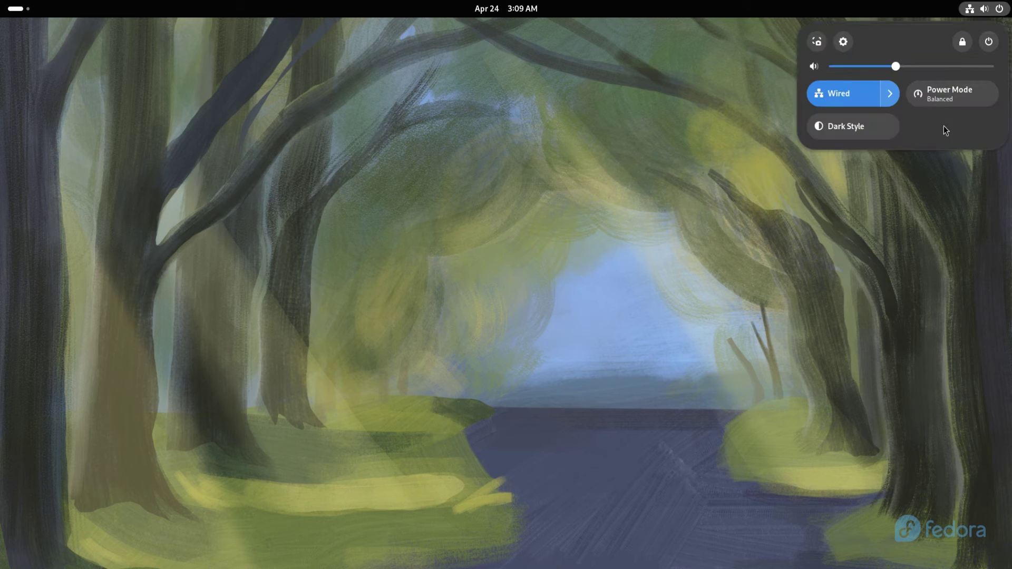
pyautogui.click(988, 41)
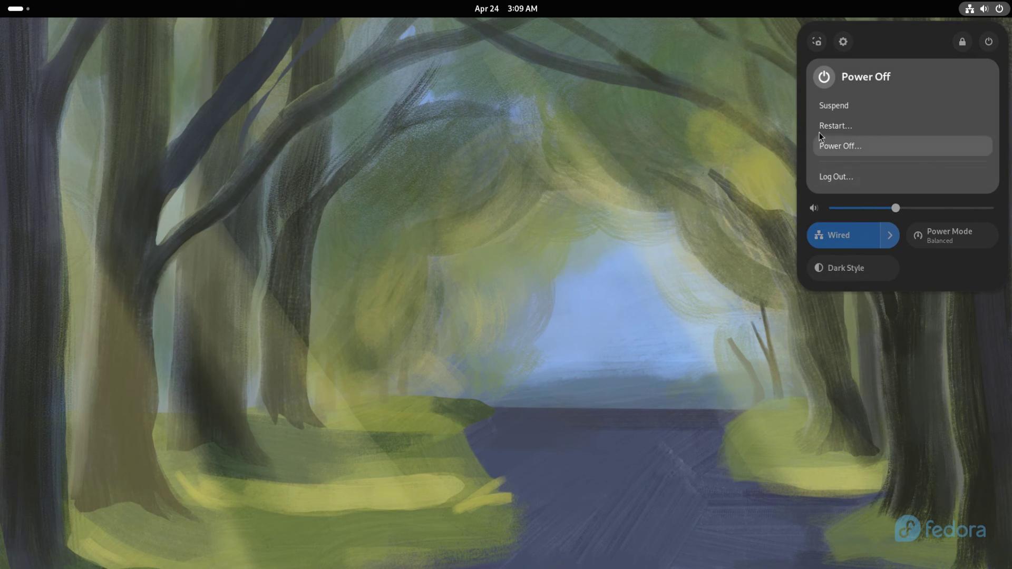
pyautogui.click(833, 126)
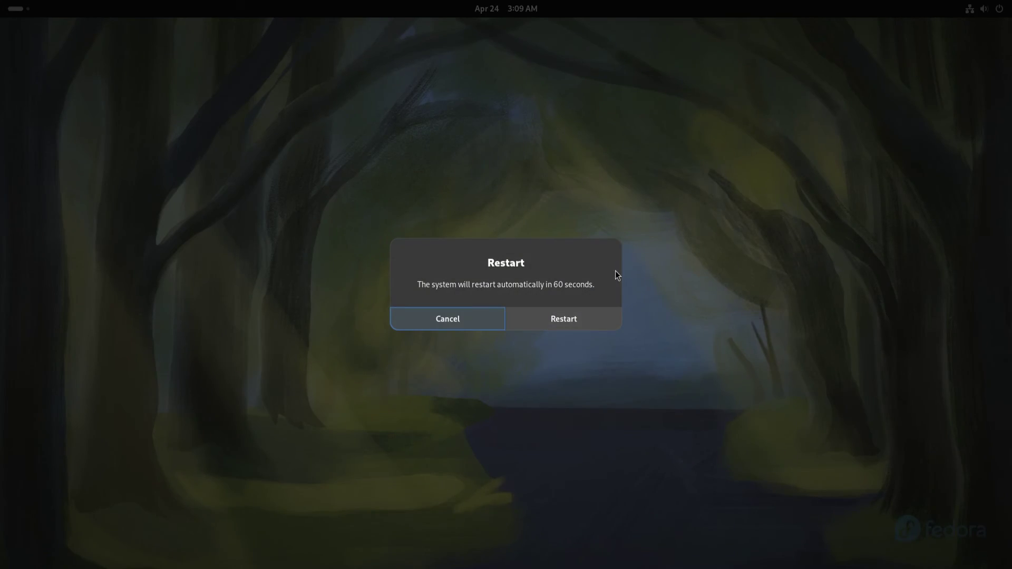
pyautogui.click(585, 319)
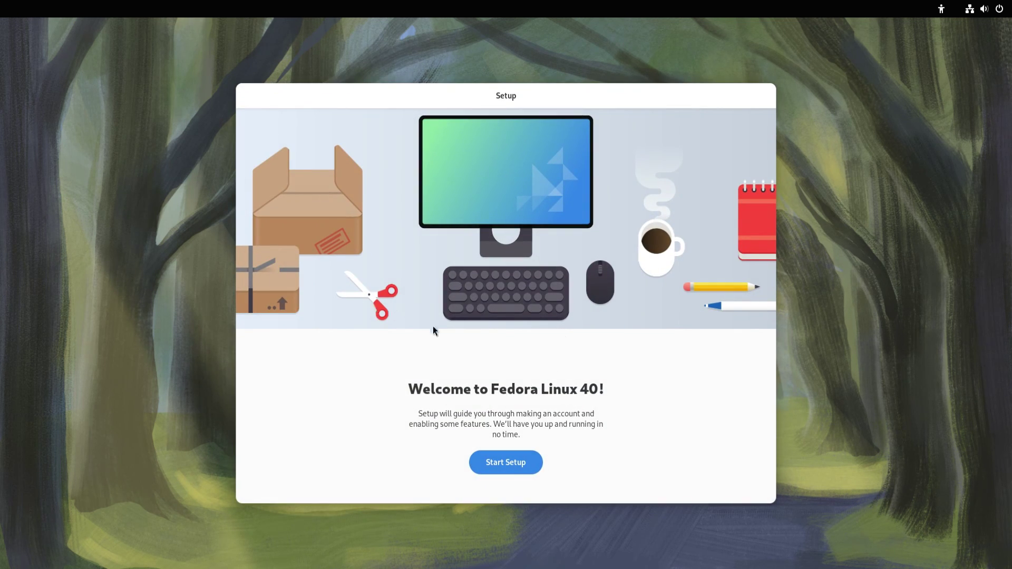
# - Start setup and turn off location services and automatic problem reporting
pyautogui.click(499, 459)
pyautogui.click(639, 256)
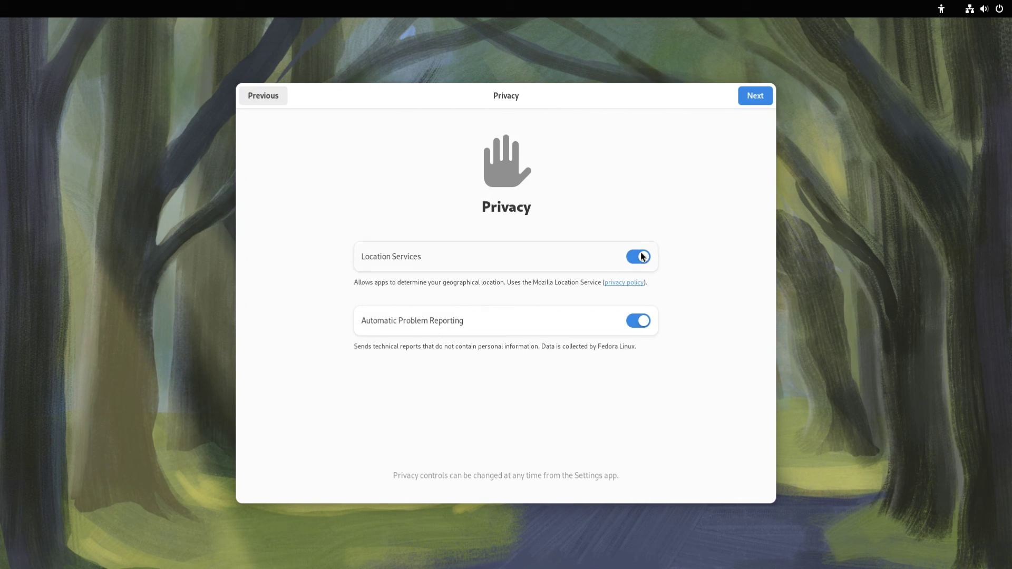
pyautogui.click(649, 322)
pyautogui.click(751, 96)
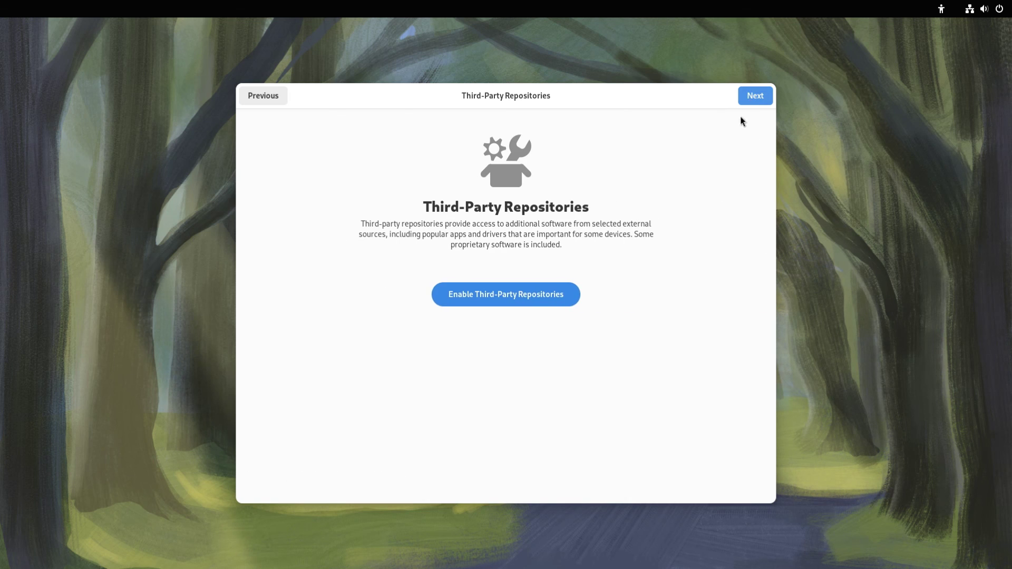
# - Skip third-party repositories, enter the full name, and continue to the password step
pyautogui.click(750, 95)
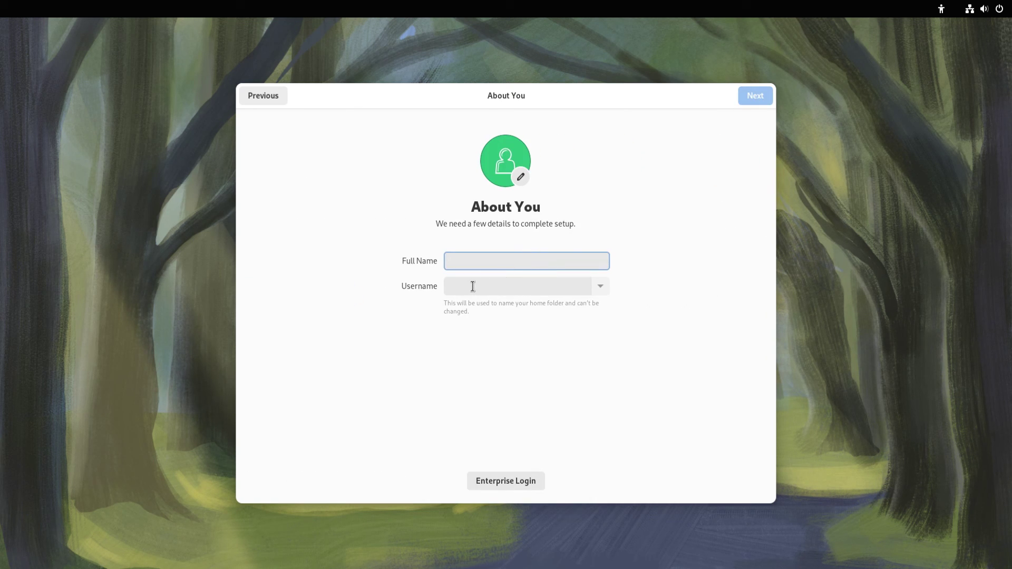
pyautogui.write('techsolutionz')
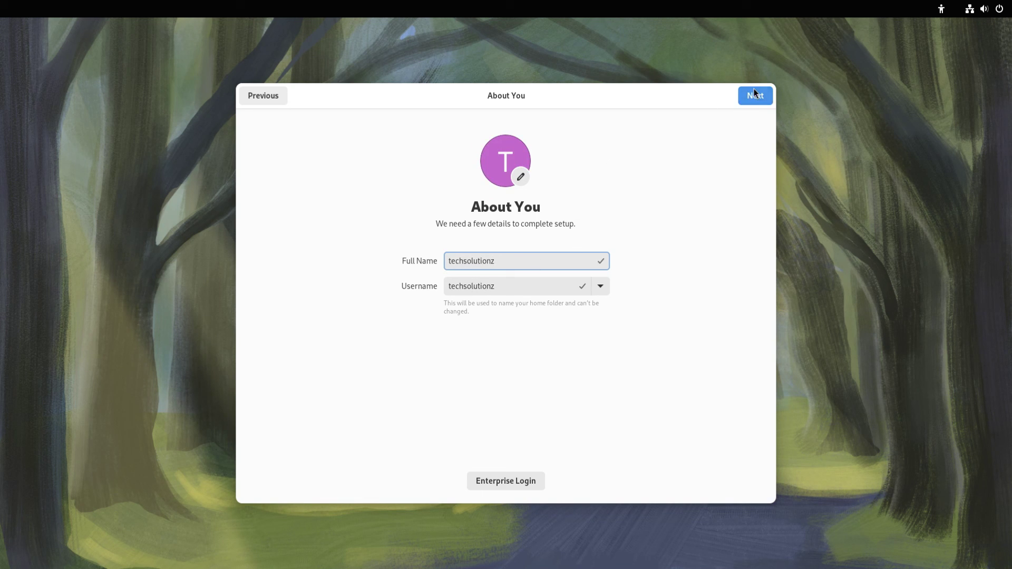
pyautogui.click(754, 94)
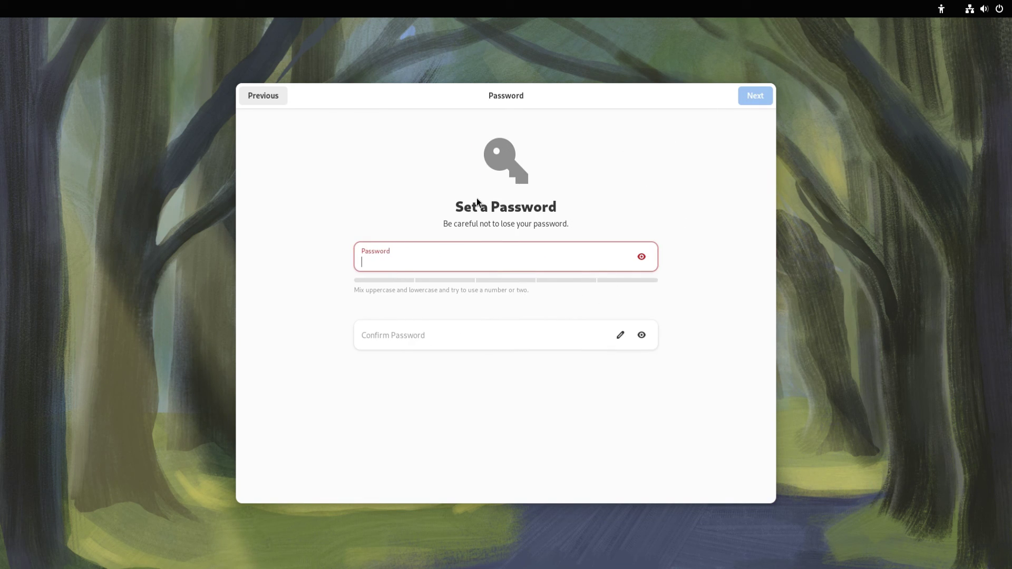